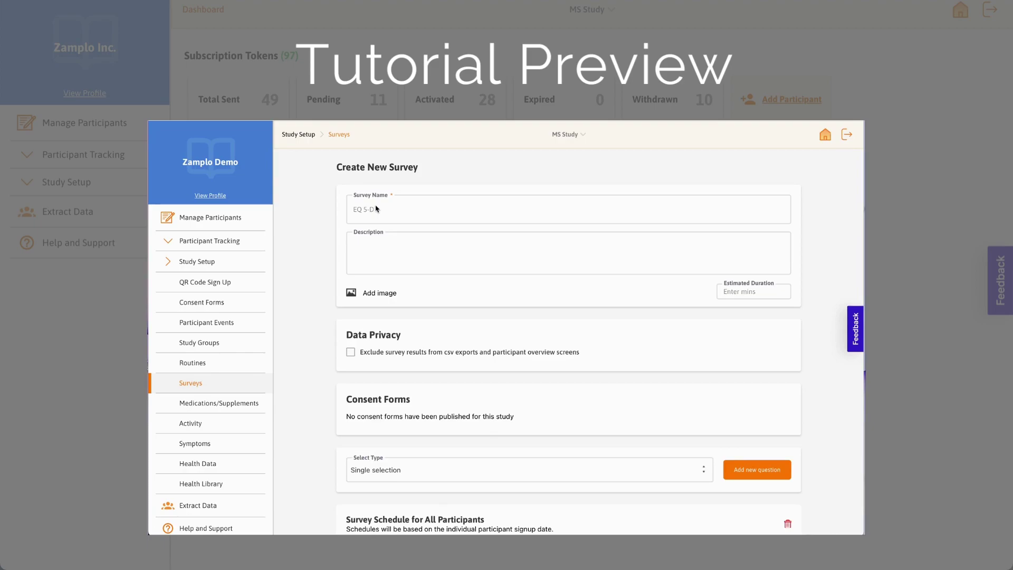
- Review the blank survey creation form from the name field down to the schedule settings
{"action": "scroll", "coordinate": [327, 306], "scroll_direction": "down", "scroll_amount": 2}
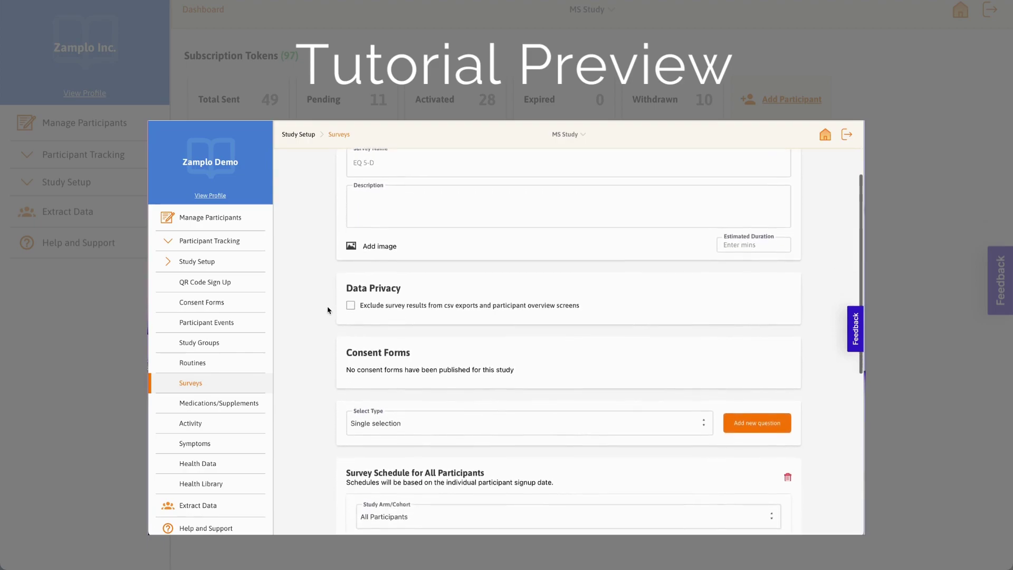
{"action": "scroll", "coordinate": [328, 310], "scroll_direction": "down", "scroll_amount": 1}
{"action": "scroll", "coordinate": [328, 310], "scroll_direction": "down", "scroll_amount": 3}
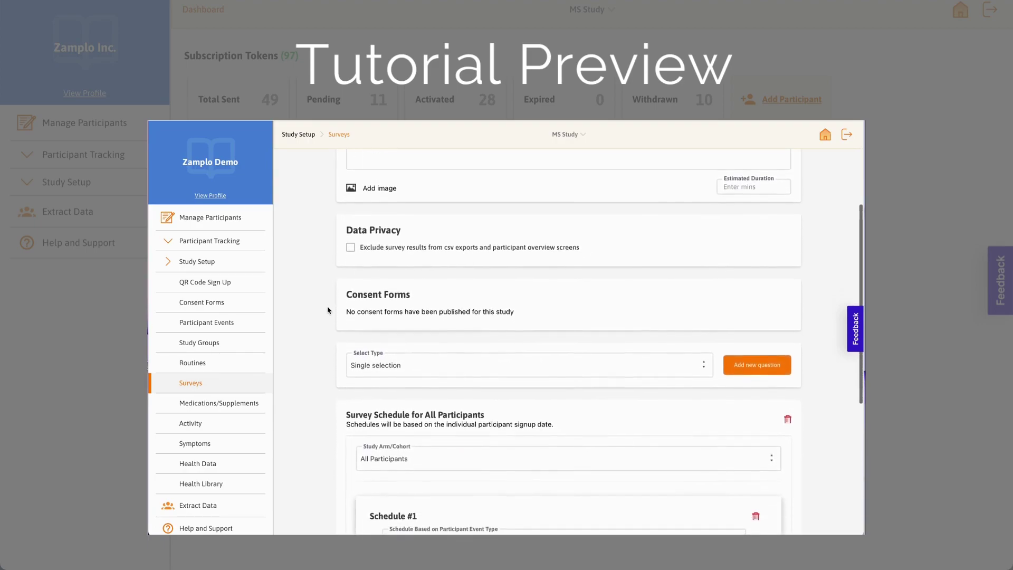
{"action": "scroll", "coordinate": [328, 310], "scroll_direction": "down", "scroll_amount": 3}
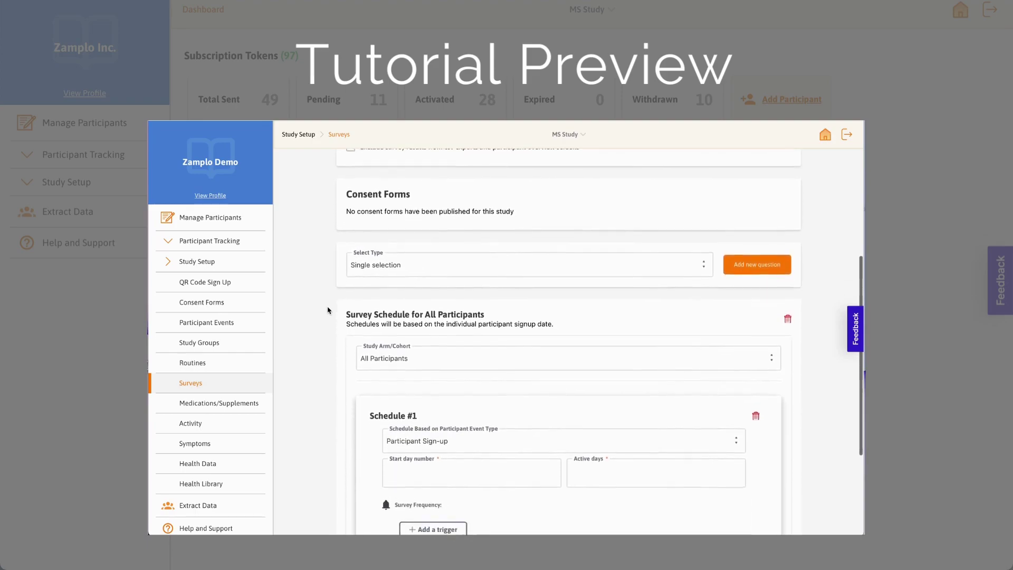
{"action": "scroll", "coordinate": [328, 309], "scroll_direction": "down", "scroll_amount": 3}
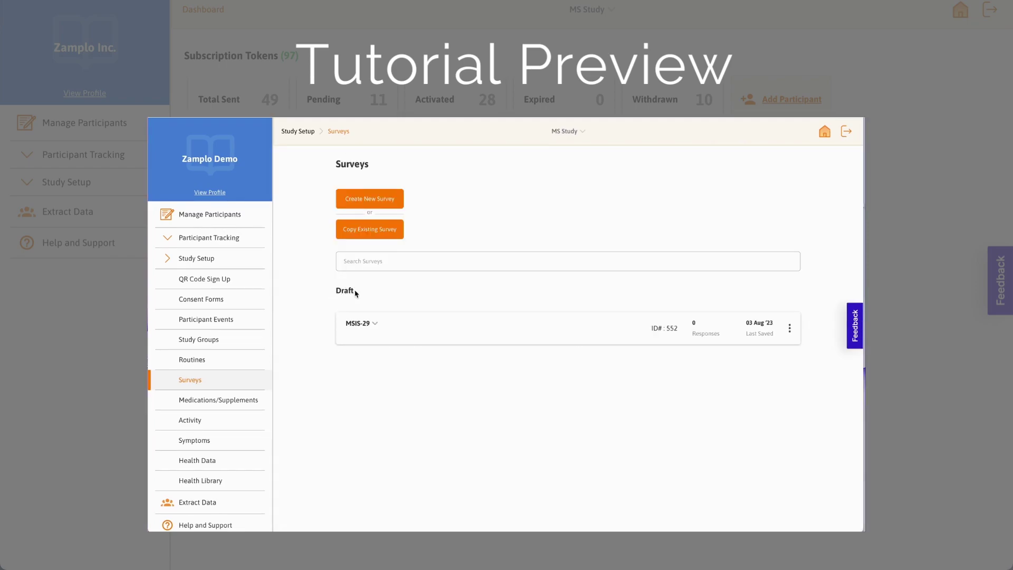
- Publish the MSIS-29 draft survey and dismiss the confirmation
{"action": "left_click", "coordinate": [790, 330]}
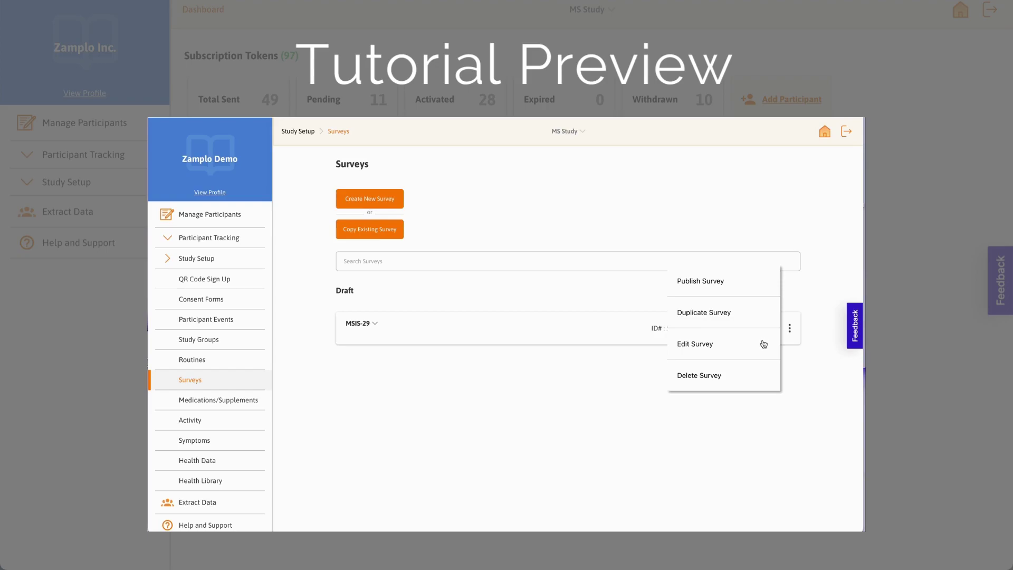
{"action": "left_click", "coordinate": [752, 282]}
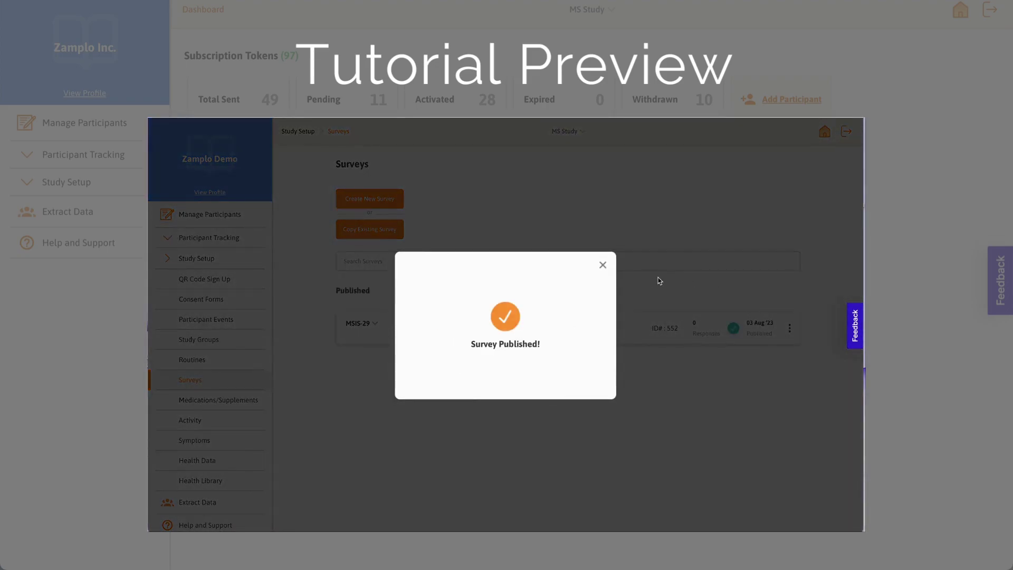
{"action": "left_click", "coordinate": [605, 267]}
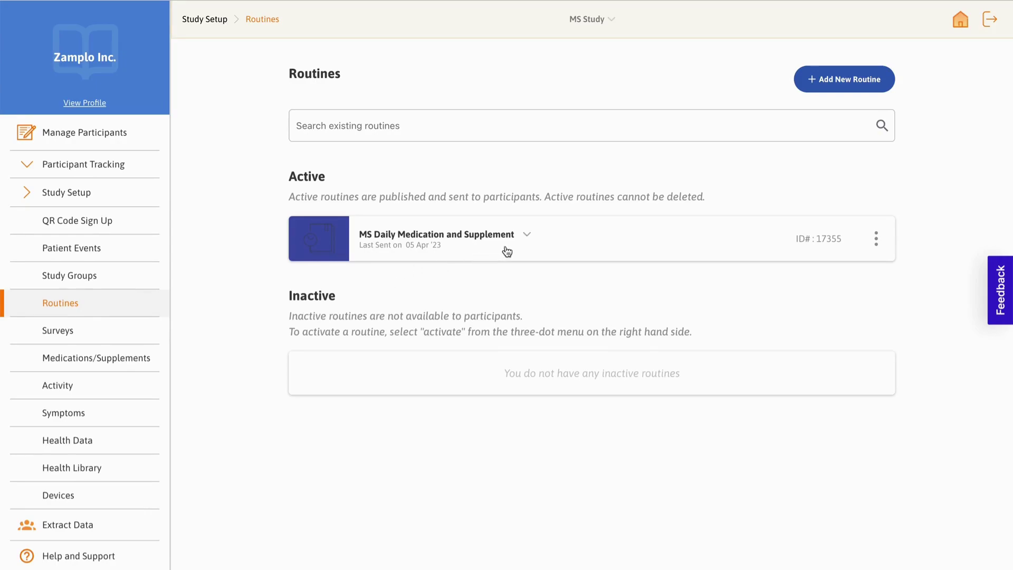
- Expand the MS Daily Medication and Supplement routine, and view the questions of the MSIS-29 draft survey
{"action": "left_click", "coordinate": [532, 238]}
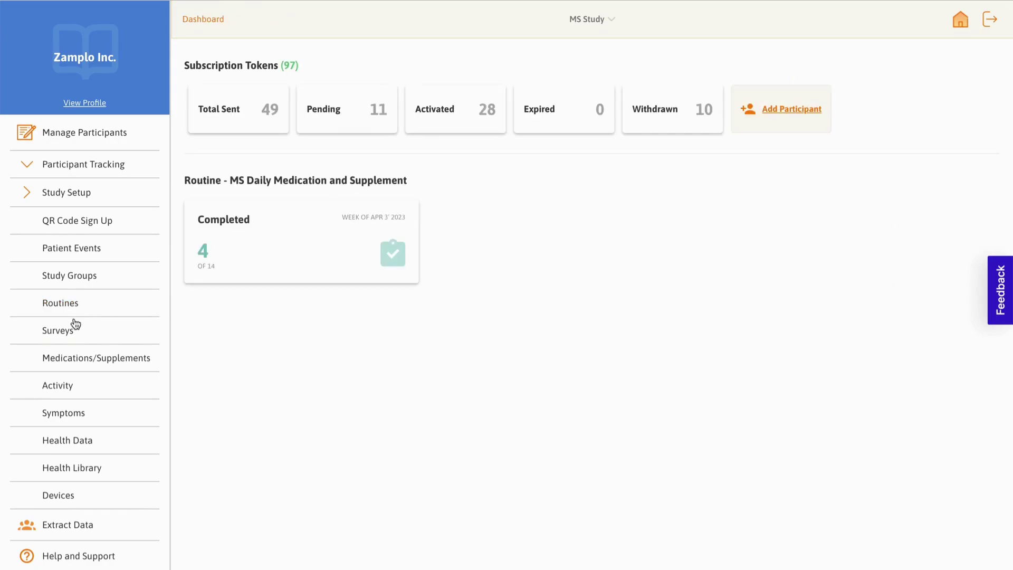
{"action": "left_click", "coordinate": [70, 333]}
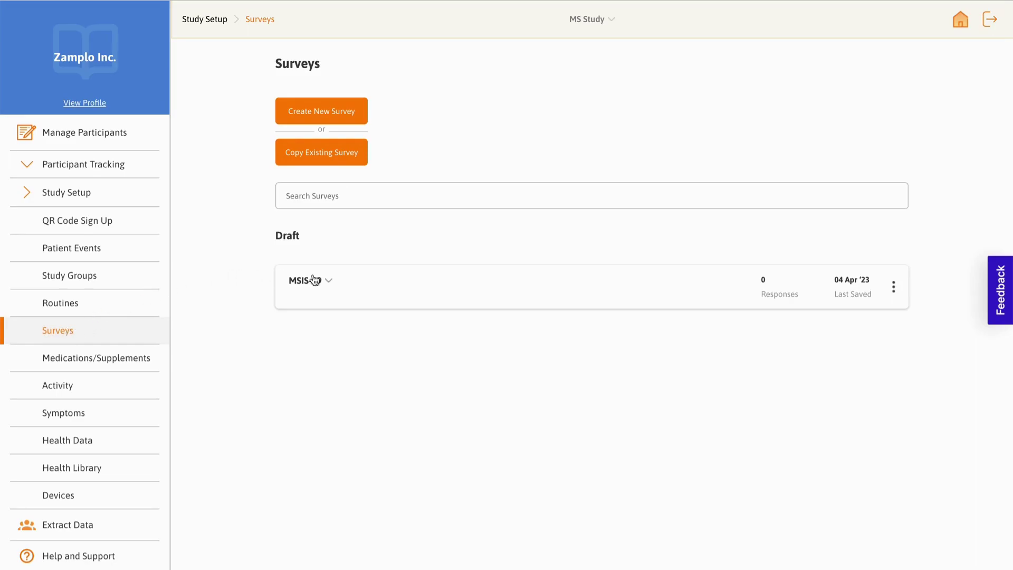
{"action": "left_click", "coordinate": [344, 289]}
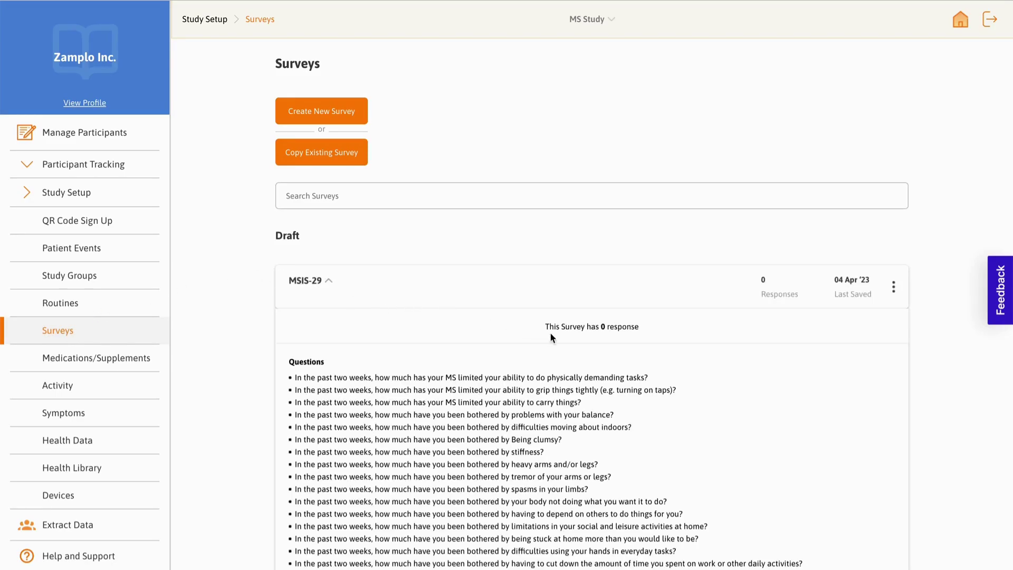
{"action": "scroll", "coordinate": [597, 347], "scroll_direction": "down", "scroll_amount": 2}
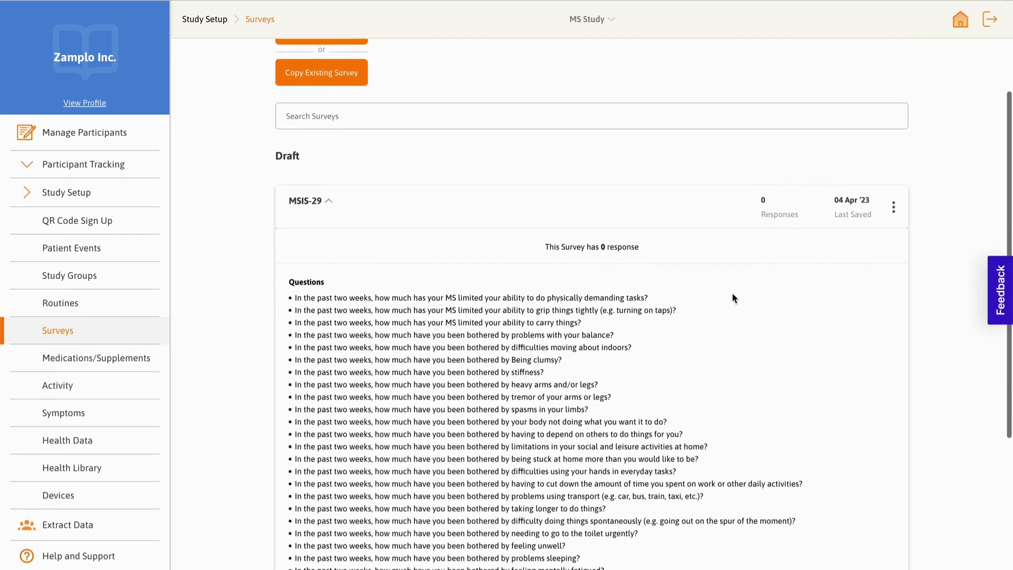
- Open the MSIS-29 draft survey for editing and look through its question settings
{"action": "left_click", "coordinate": [893, 207]}
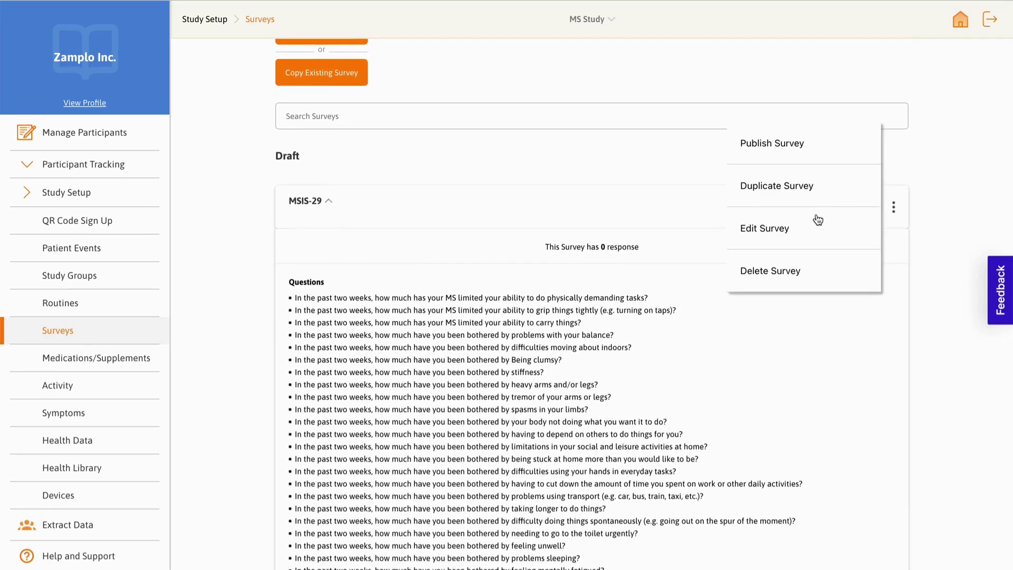
{"action": "left_click", "coordinate": [809, 230]}
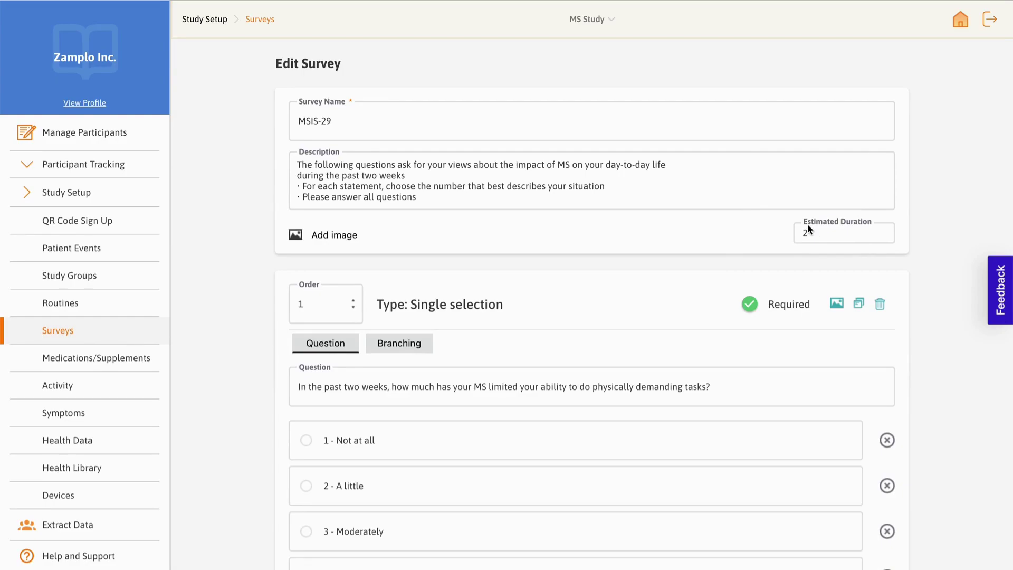
{"action": "scroll", "coordinate": [790, 337], "scroll_direction": "down", "scroll_amount": 3}
{"action": "scroll", "coordinate": [790, 342], "scroll_direction": "down", "scroll_amount": 4}
{"action": "scroll", "coordinate": [791, 338], "scroll_direction": "down", "scroll_amount": 5}
{"action": "scroll", "coordinate": [790, 336], "scroll_direction": "down", "scroll_amount": 2}
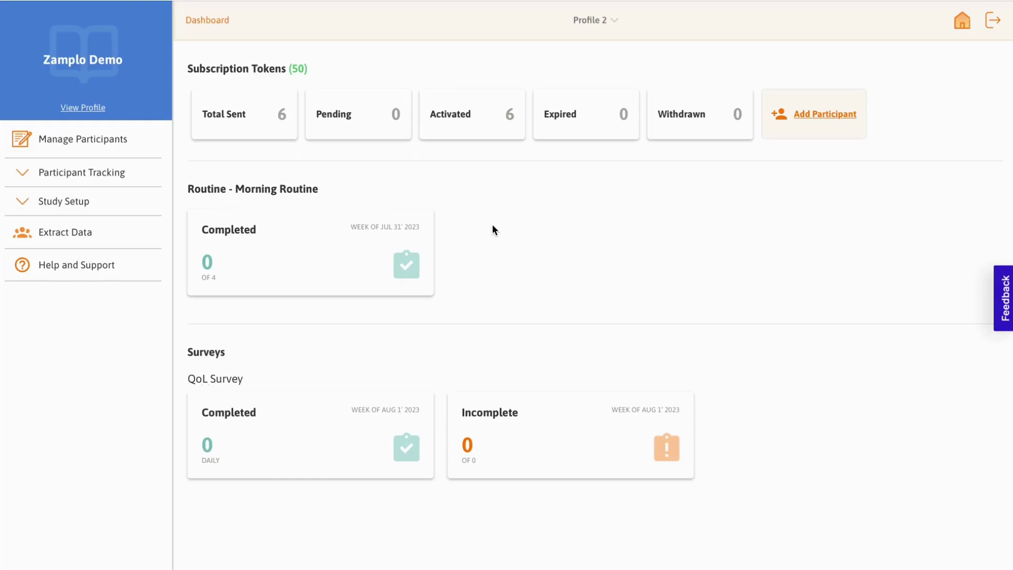
- Go to the study's survey list and view the actions available for the Demographics draft
{"action": "left_click", "coordinate": [79, 207]}
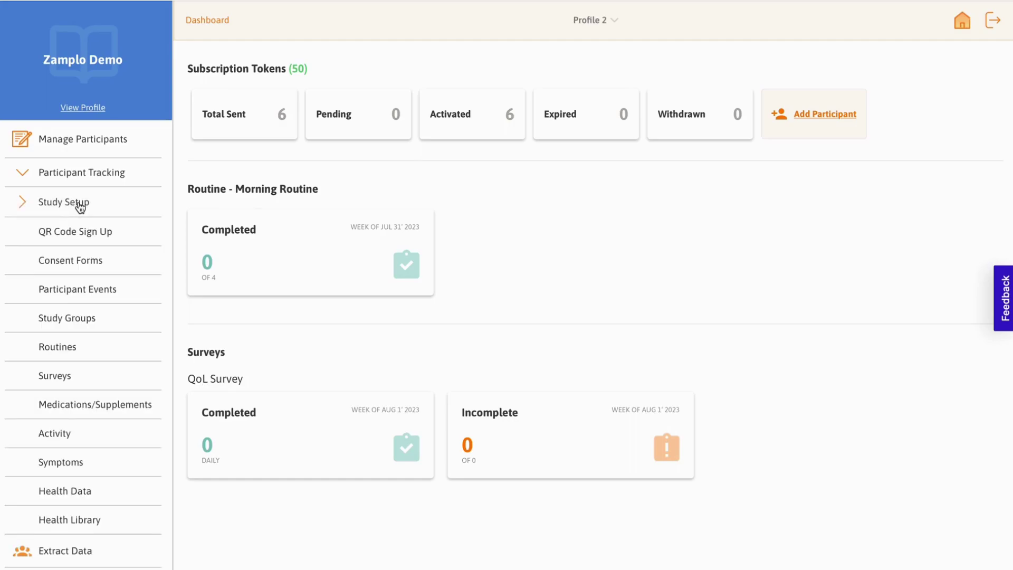
{"action": "left_click", "coordinate": [53, 373]}
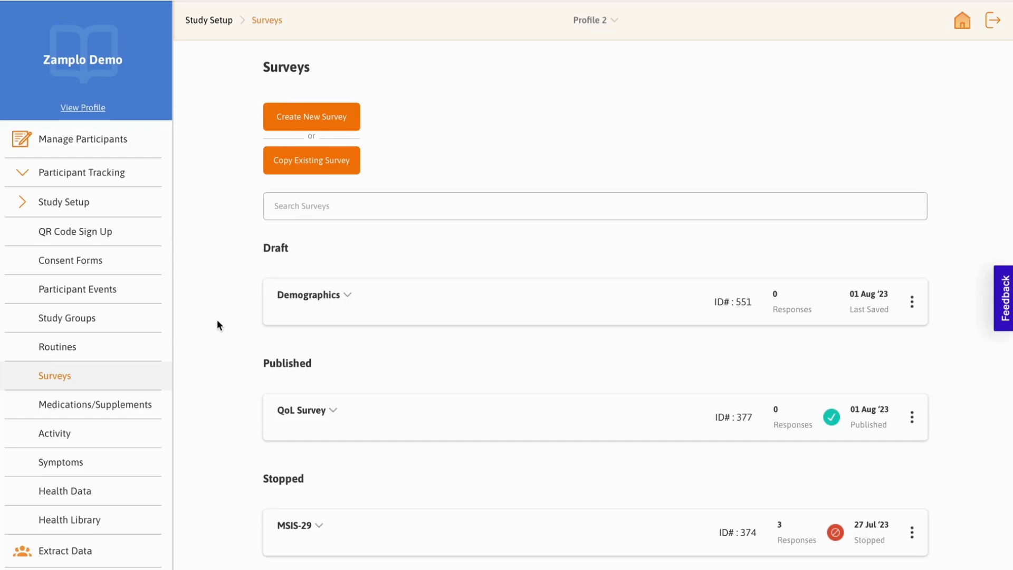
{"action": "left_click", "coordinate": [912, 306]}
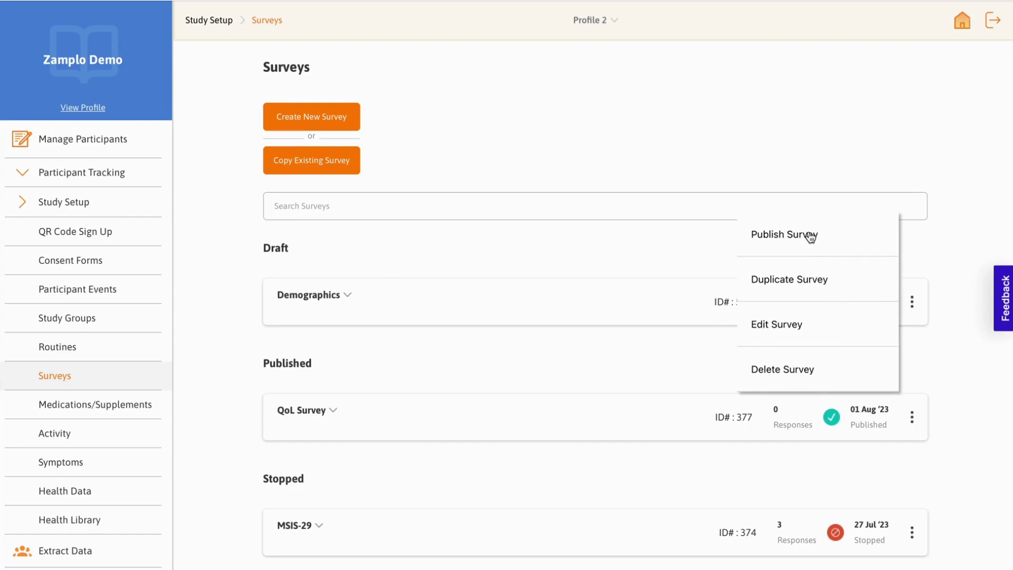
{"action": "left_click", "coordinate": [619, 251]}
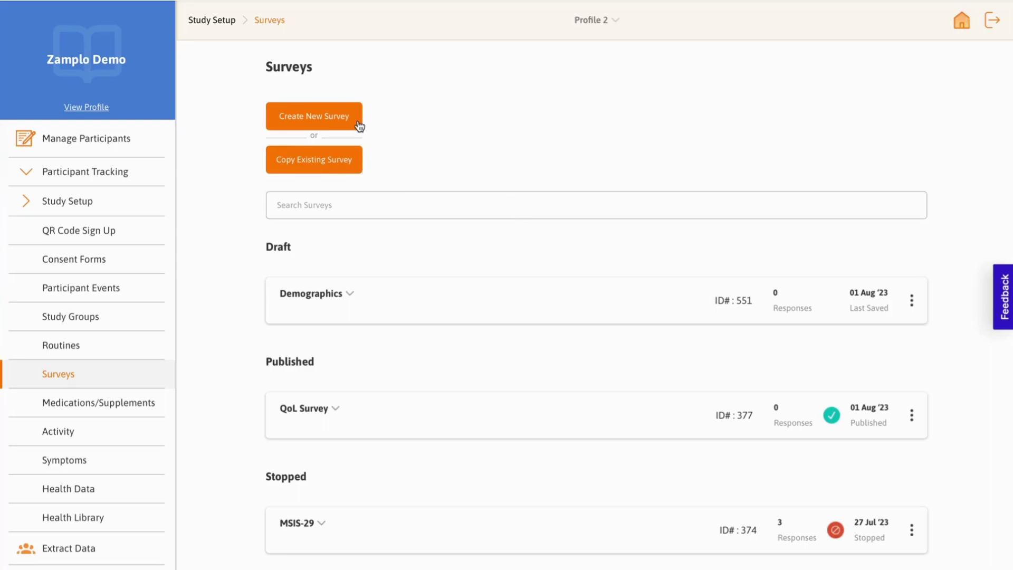
- Show the options for copying an existing survey and view the import source choices
{"action": "left_click", "coordinate": [359, 158]}
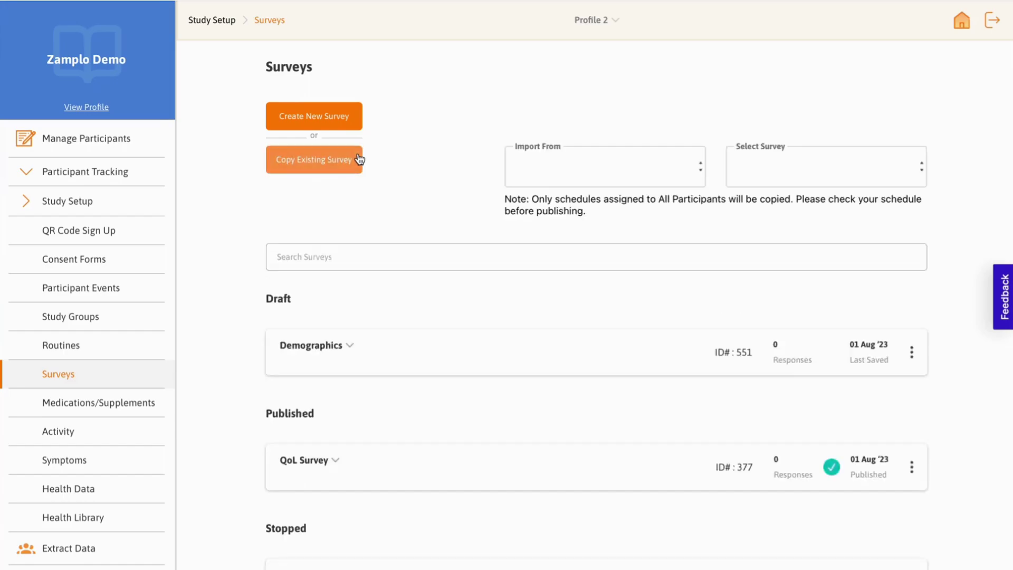
{"action": "left_click", "coordinate": [551, 173]}
{"action": "left_click", "coordinate": [551, 170]}
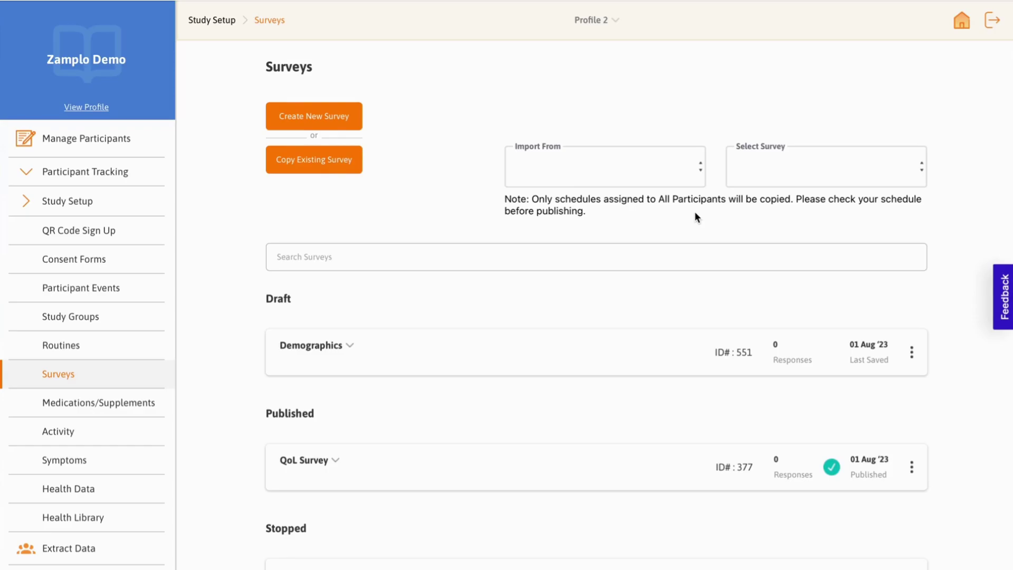
- Create a new survey named MSIS-29 with the description "This survey will help in understanding how teriflunomide impacts your quality of life."
{"action": "left_click", "coordinate": [342, 127]}
{"action": "left_click", "coordinate": [289, 127]}
{"action": "type", "text": "MSIS-29"}
{"action": "left_click", "coordinate": [310, 171]}
{"action": "type", "text": "This sur"}
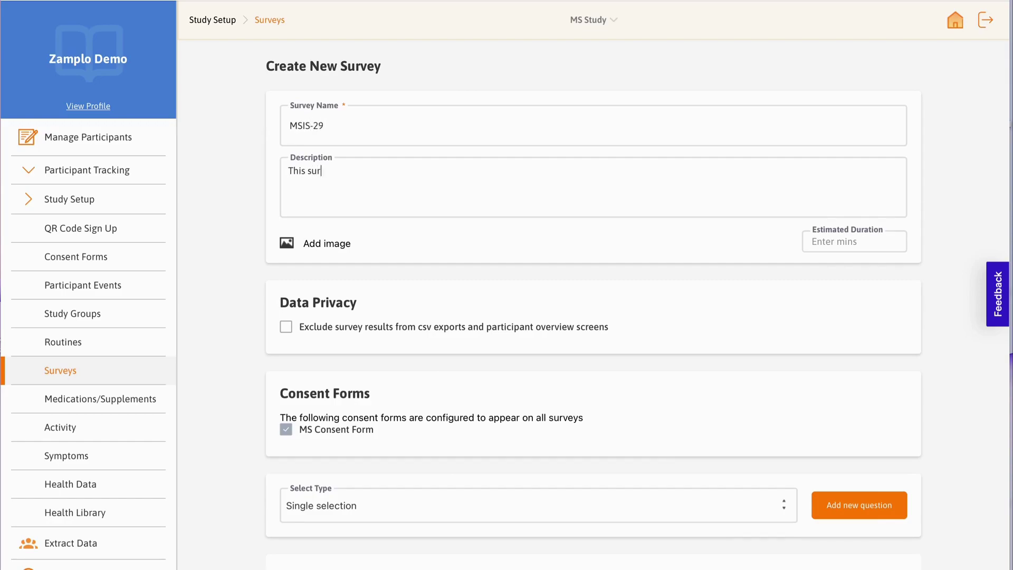
{"action": "type", "text": "vey will help in understanding h"}
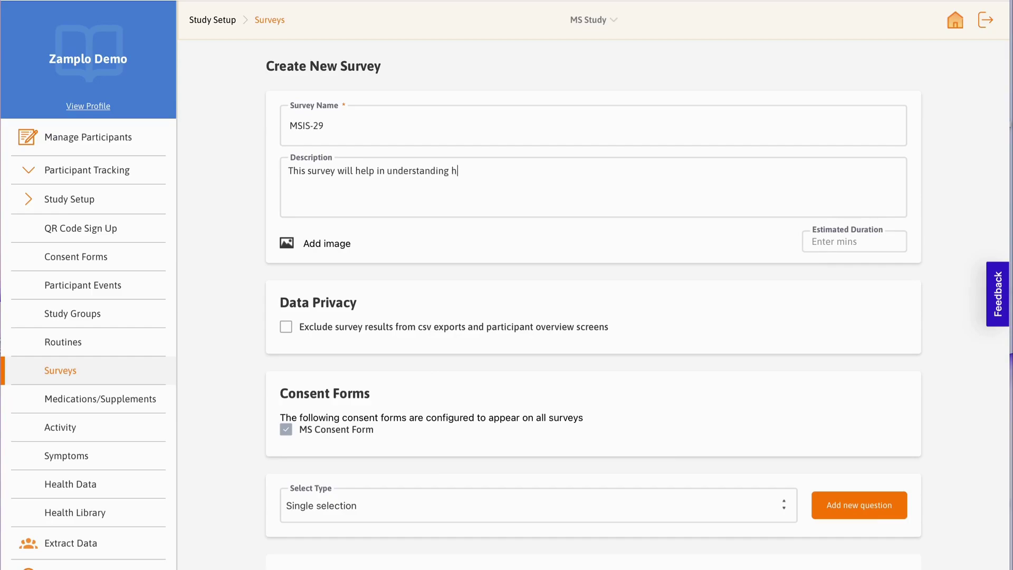
{"action": "type", "text": "ow teriflunomide impacts yo"}
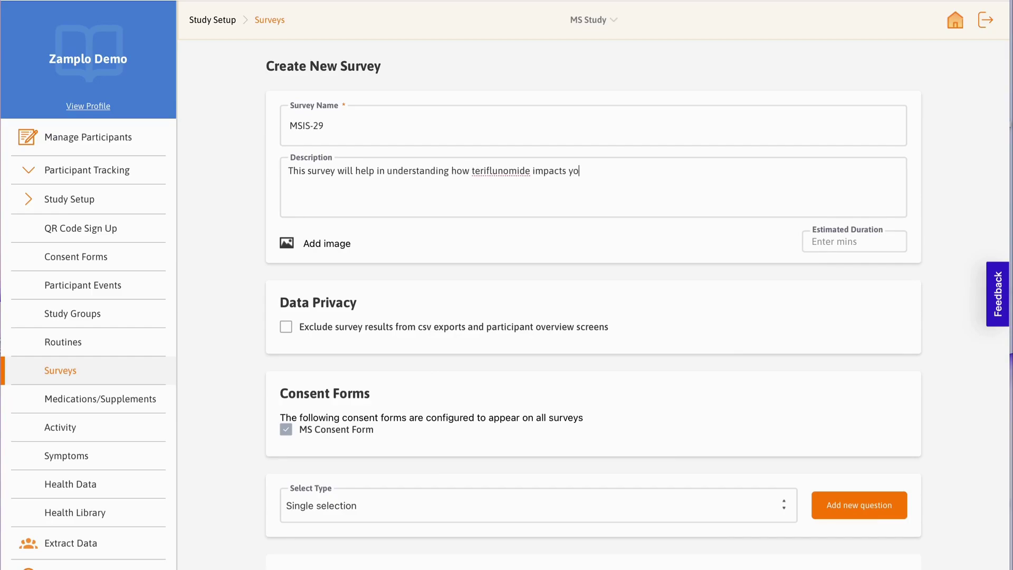
{"action": "type", "text": "ur quality of life."}
- Set the estimated duration to 8 minutes and exclude the survey results from csv exports and participant overview screens
{"action": "left_click", "coordinate": [325, 246]}
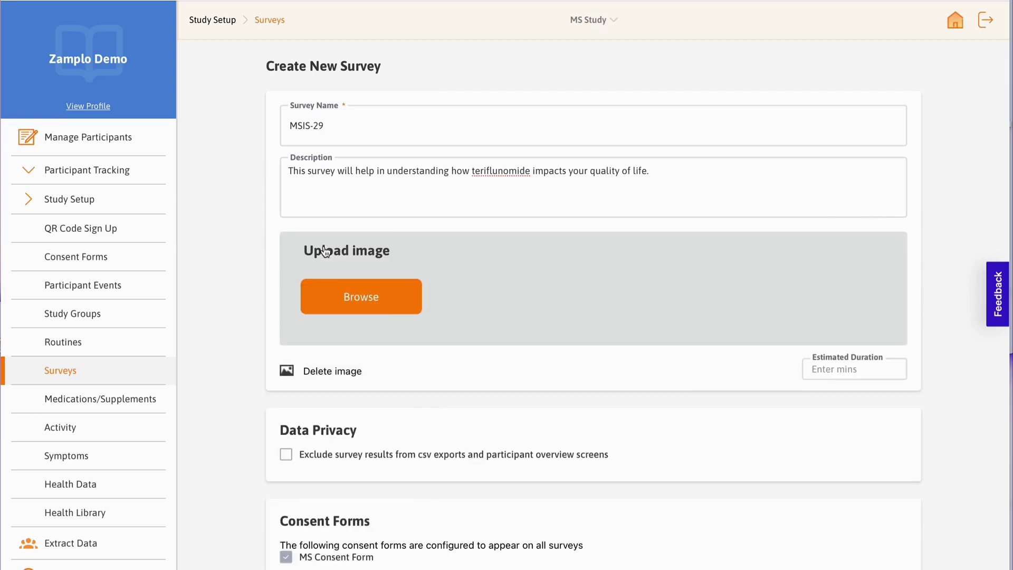
{"action": "left_click", "coordinate": [335, 372]}
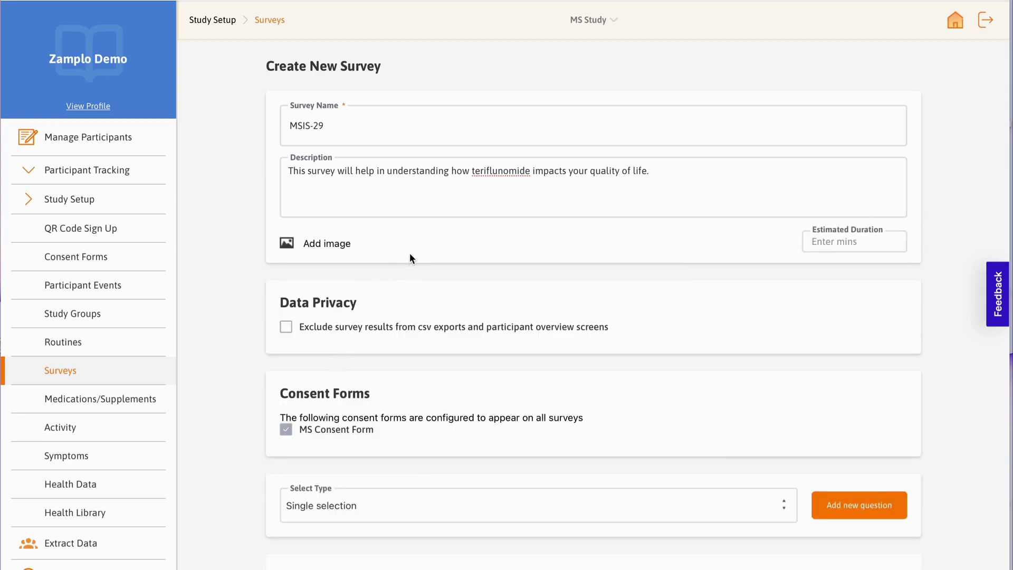
{"action": "left_click", "coordinate": [819, 239]}
{"action": "type", "text": "8"}
{"action": "left_click", "coordinate": [289, 330]}
- Add a Survey Table question to the survey and open the row settings of its first question row
{"action": "scroll", "coordinate": [255, 358], "scroll_direction": "down", "scroll_amount": 3}
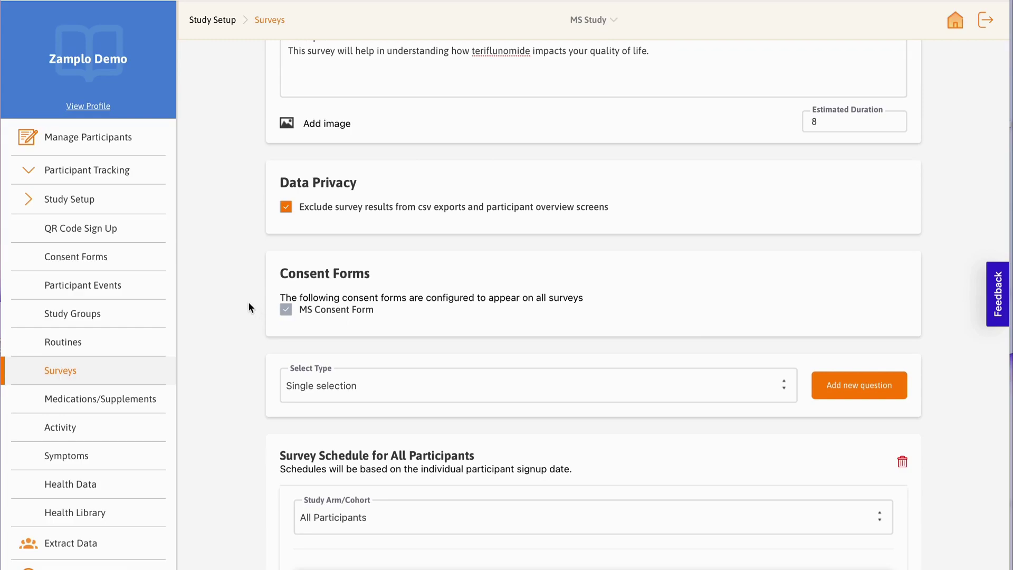
{"action": "scroll", "coordinate": [248, 303], "scroll_direction": "down", "scroll_amount": 2}
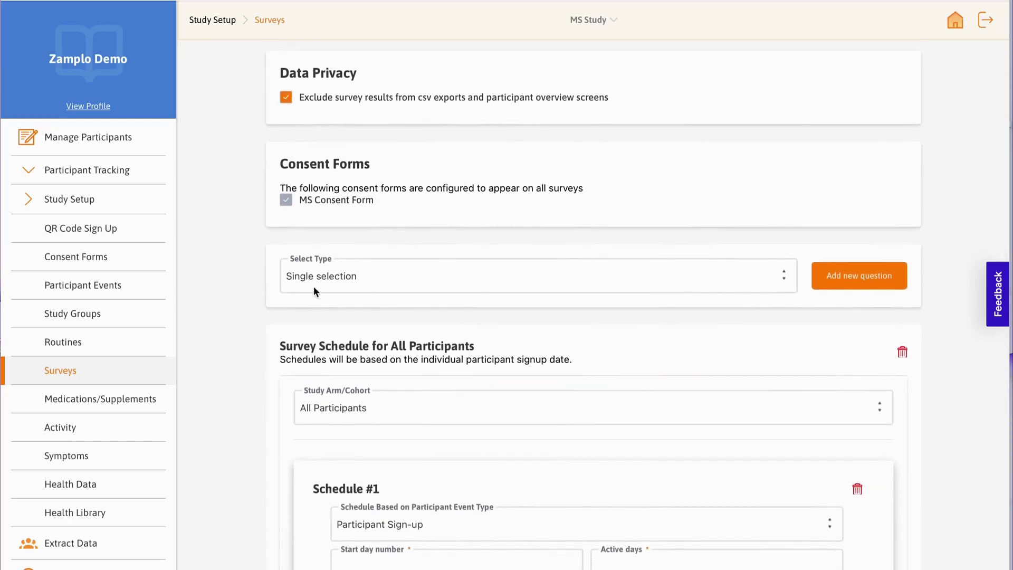
{"action": "left_click", "coordinate": [417, 280]}
{"action": "left_click", "coordinate": [527, 362]}
{"action": "left_click", "coordinate": [826, 286]}
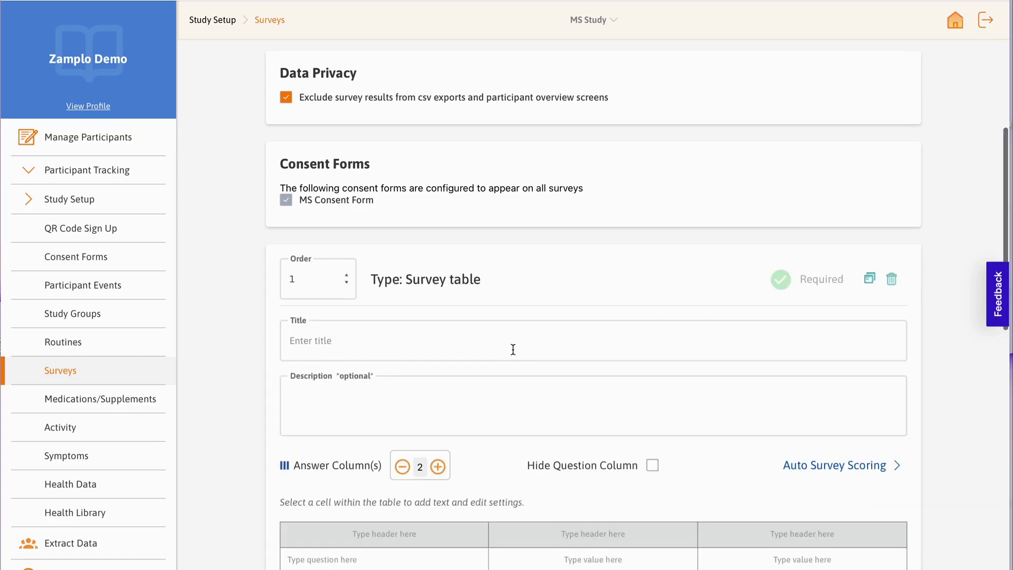
{"action": "scroll", "coordinate": [513, 350], "scroll_direction": "down", "scroll_amount": 2}
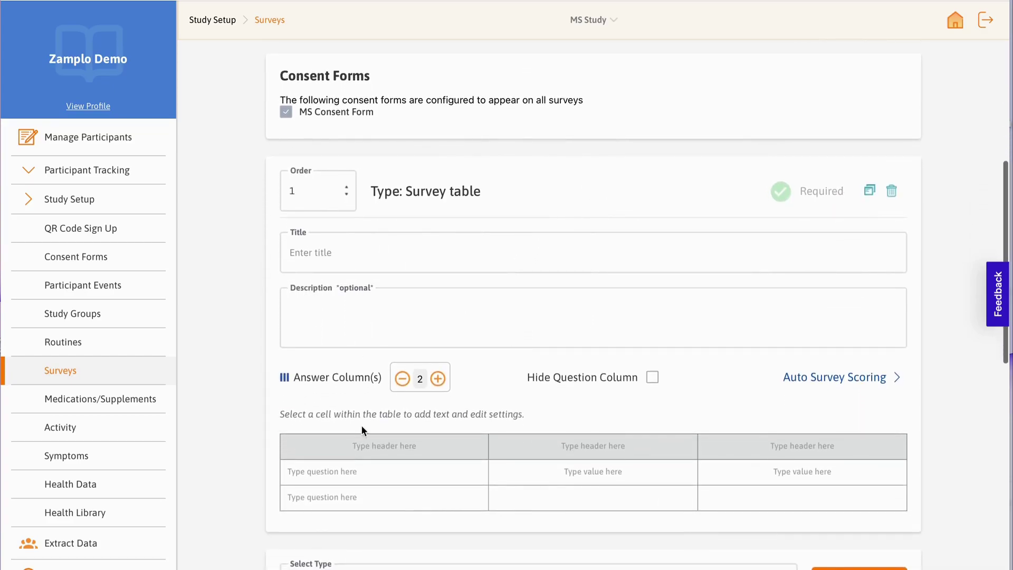
{"action": "left_click", "coordinate": [354, 472]}
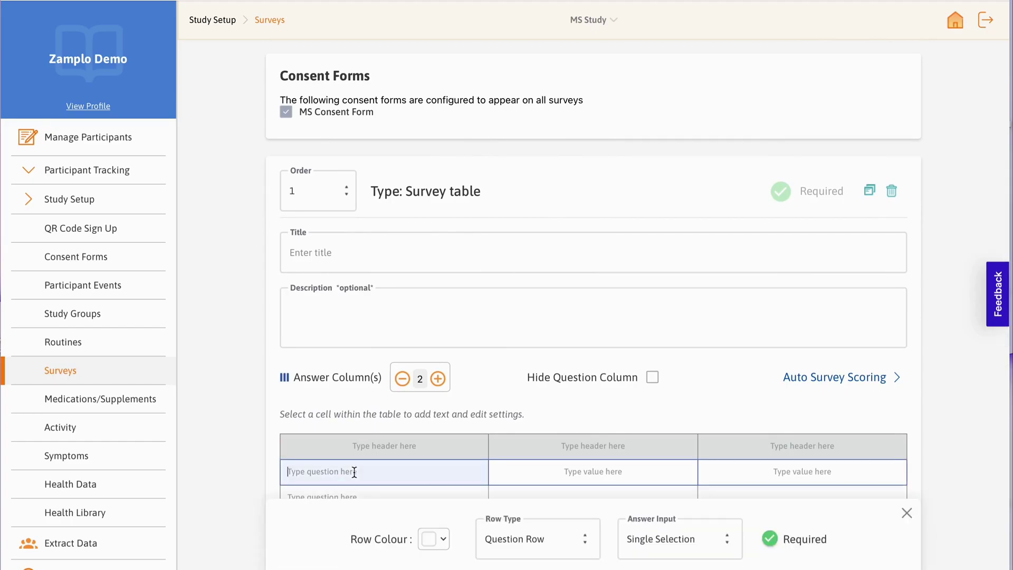
- Assign the survey schedule to All Participants and base Schedule #1 on Participant Sign-up
{"action": "scroll", "coordinate": [243, 236], "scroll_direction": "down", "scroll_amount": 10}
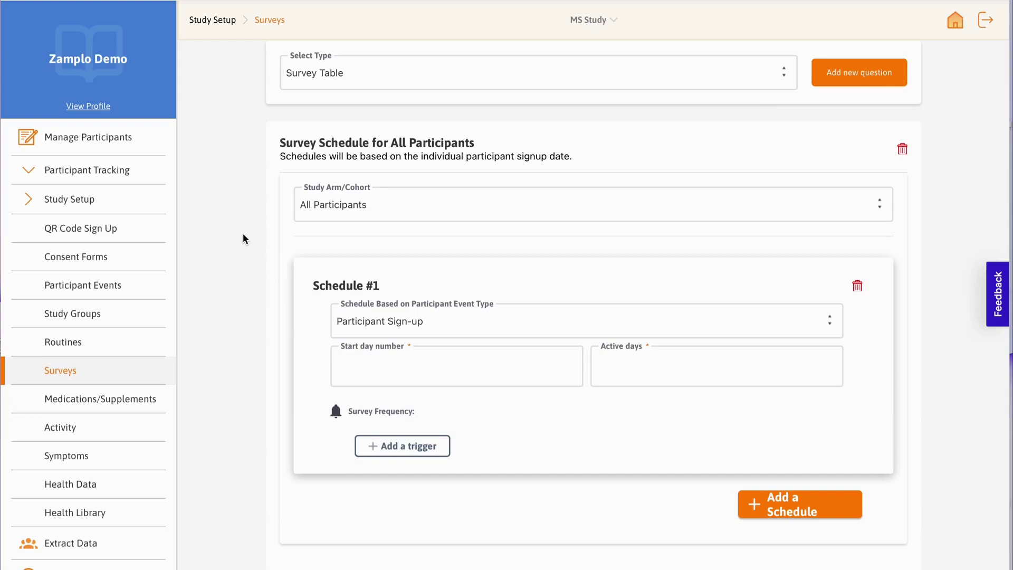
{"action": "left_click", "coordinate": [358, 209]}
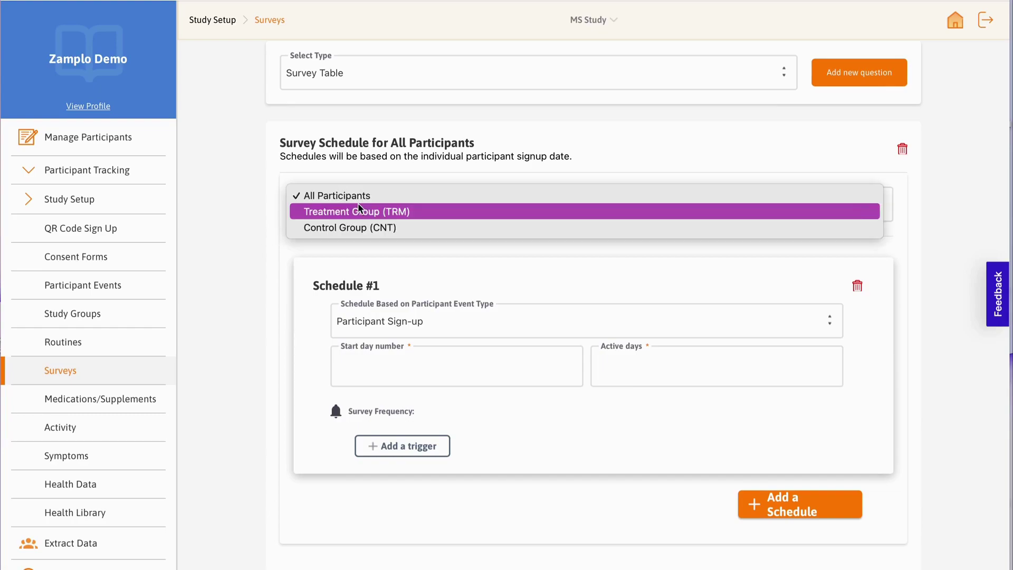
{"action": "left_click", "coordinate": [452, 204]}
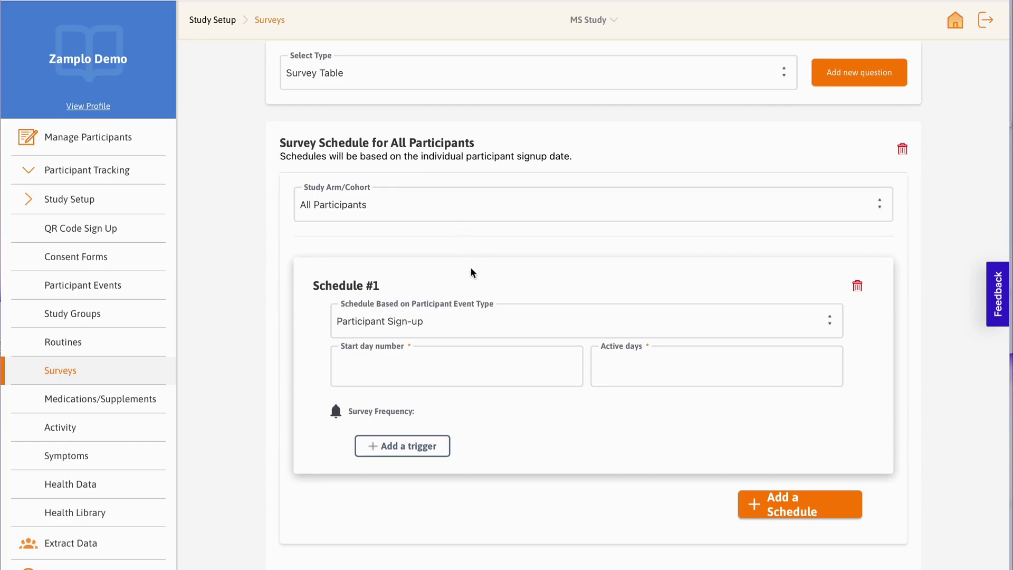
{"action": "left_click", "coordinate": [483, 319]}
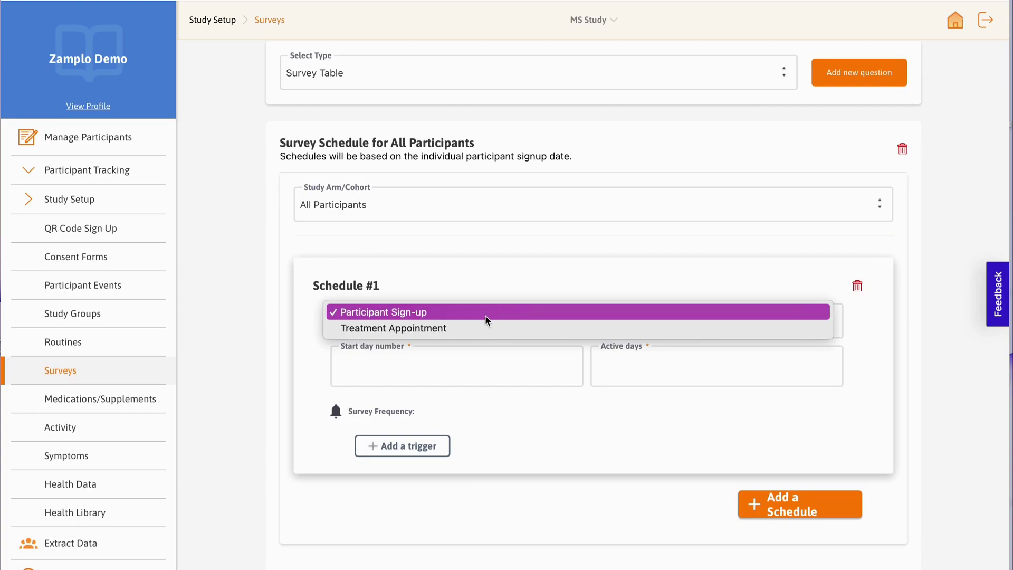
{"action": "left_click", "coordinate": [486, 315]}
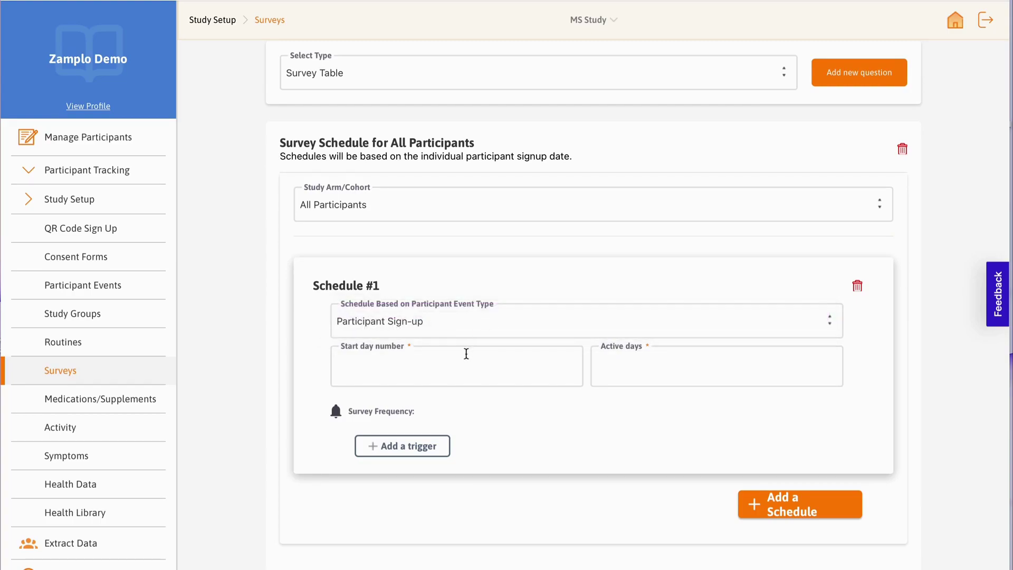
- Try 1, 182 and 365 as start day numbers for Schedule #1, clearing each entry
{"action": "left_click", "coordinate": [463, 362]}
{"action": "type", "text": "1"}
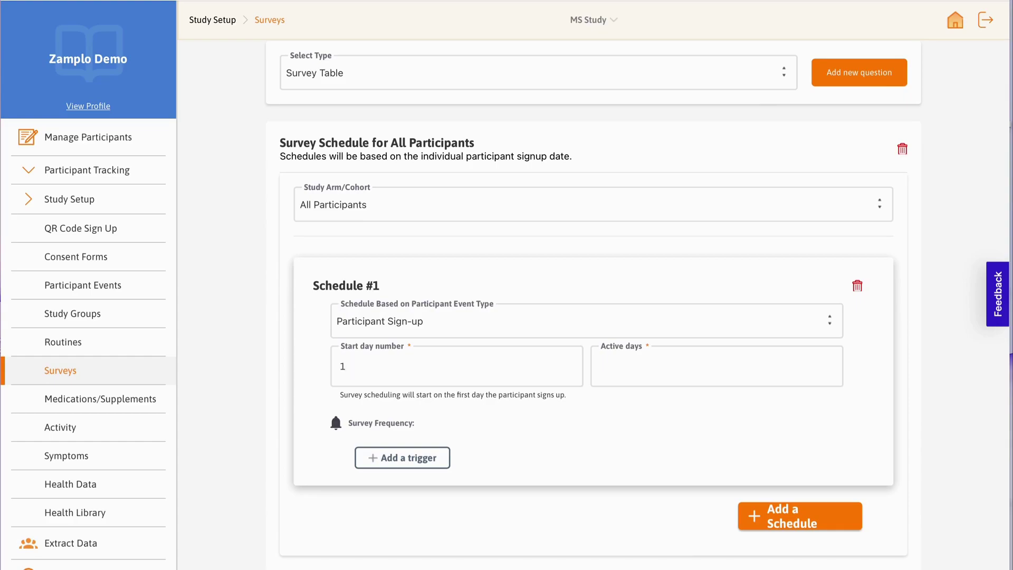
{"action": "type", "text": "82"}
{"action": "key", "text": "BackSpace"}
{"action": "key", "text": "BackSpace"}
{"action": "key", "text": "BackSpace"}
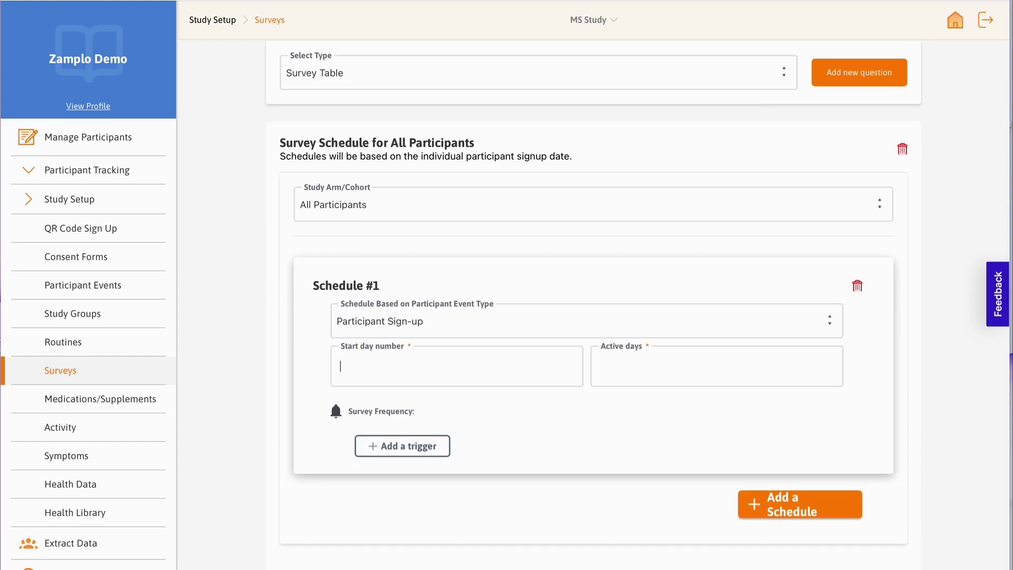
{"action": "type", "text": "365"}
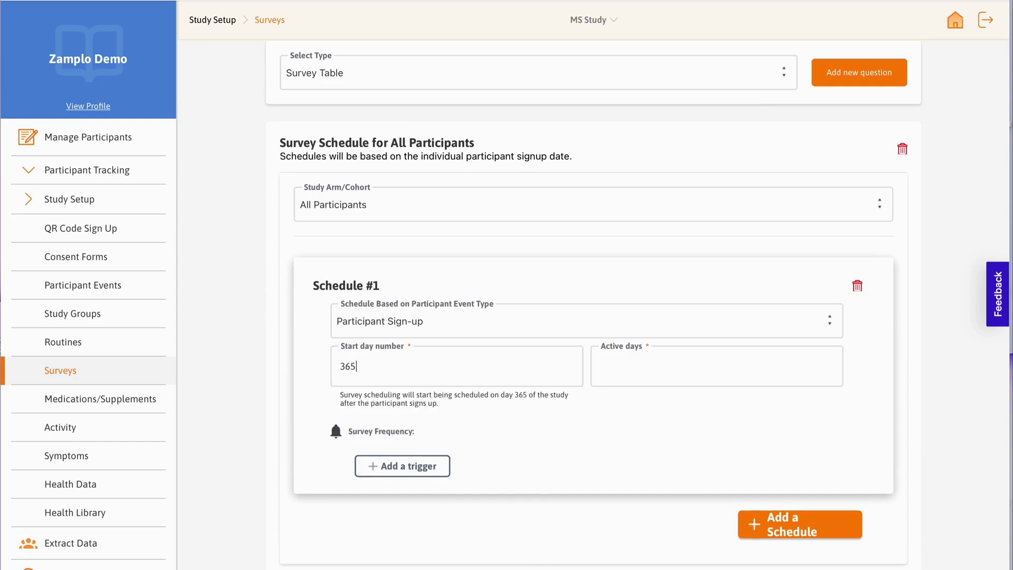
{"action": "key", "text": "BackSpace"}
{"action": "key", "text": "BackSpace"}
{"action": "key", "text": "BackSpace"}
- Set Schedule #1 to start on day 1 and stay active for 6 days
{"action": "type", "text": "1"}
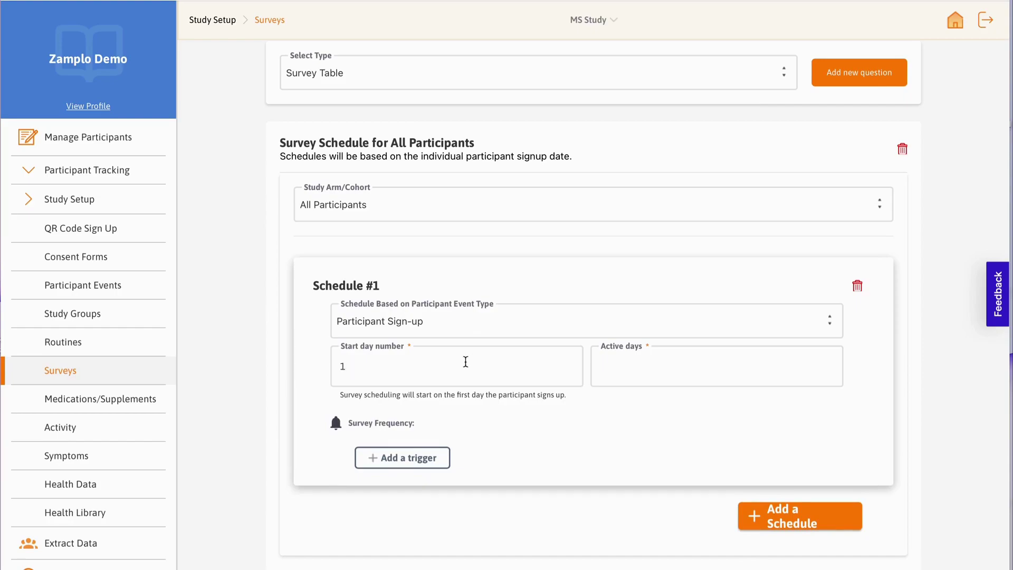
{"action": "left_click", "coordinate": [615, 370]}
{"action": "type", "text": "6"}
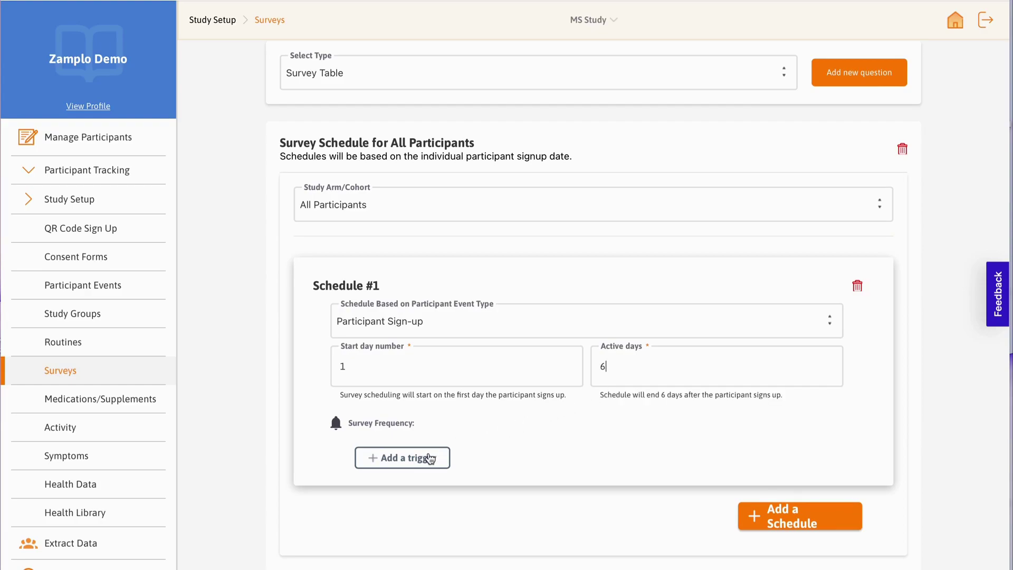
- Add a custom survey frequency trigger to Schedule #1 for Day Number 1 at 12:00 PM
{"action": "left_click", "coordinate": [427, 459]}
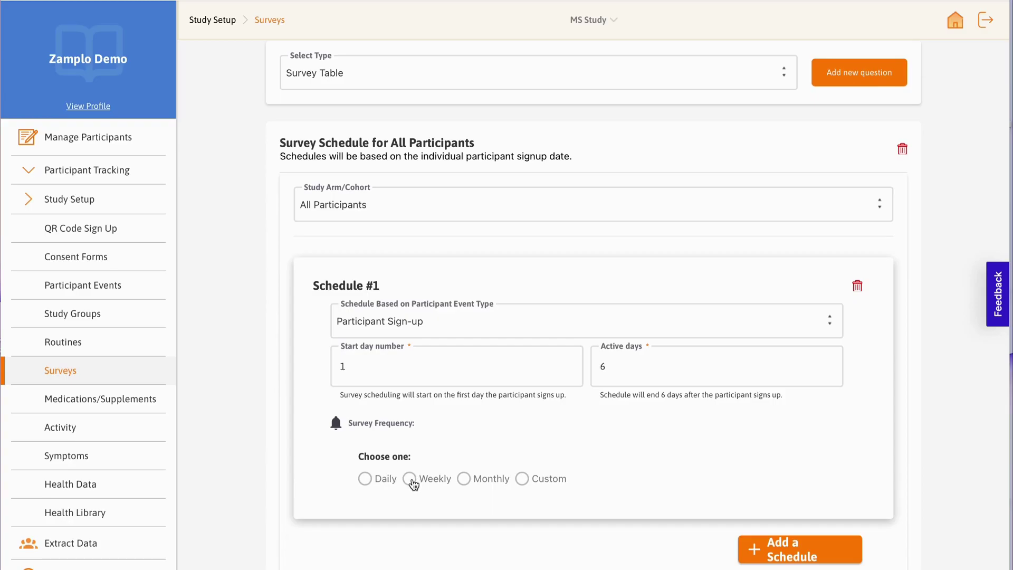
{"action": "left_click", "coordinate": [521, 479]}
{"action": "left_click", "coordinate": [478, 486]}
{"action": "left_click", "coordinate": [505, 238]}
{"action": "left_click", "coordinate": [578, 190]}
{"action": "left_click", "coordinate": [585, 433]}
{"action": "left_click", "coordinate": [583, 490]}
{"action": "type", "text": "365"}
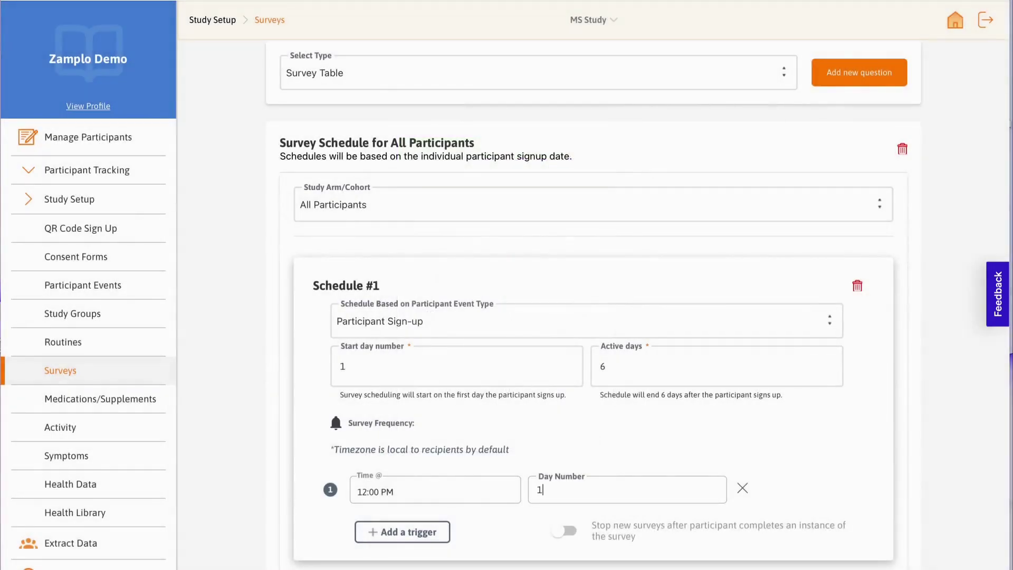
- Save the survey and review the question and schedule summary of the MSIS-29 draft
{"action": "scroll", "coordinate": [584, 370], "scroll_direction": "down", "scroll_amount": 5}
{"action": "left_click", "coordinate": [655, 565]}
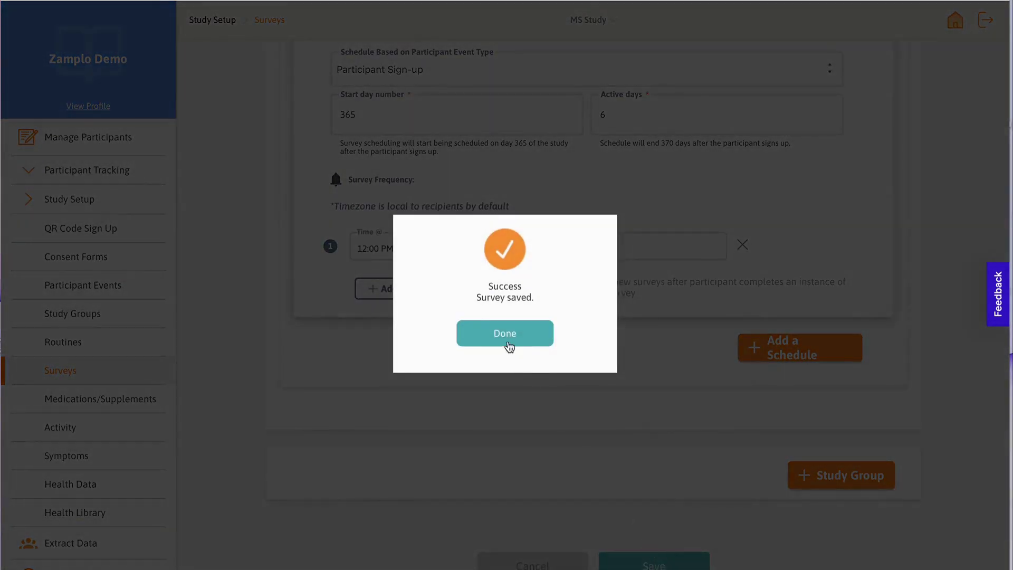
{"action": "left_click", "coordinate": [508, 345]}
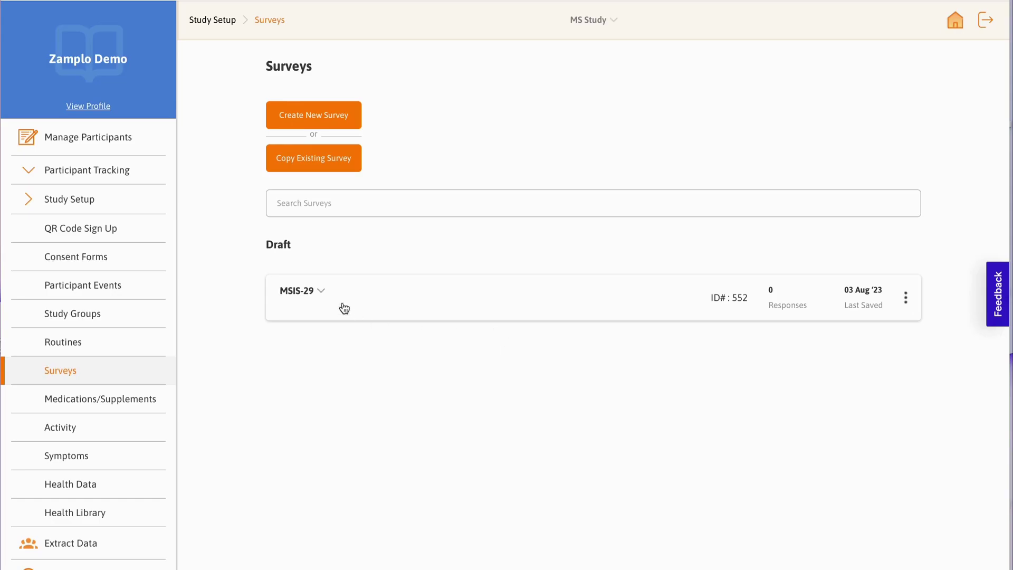
{"action": "left_click", "coordinate": [322, 292]}
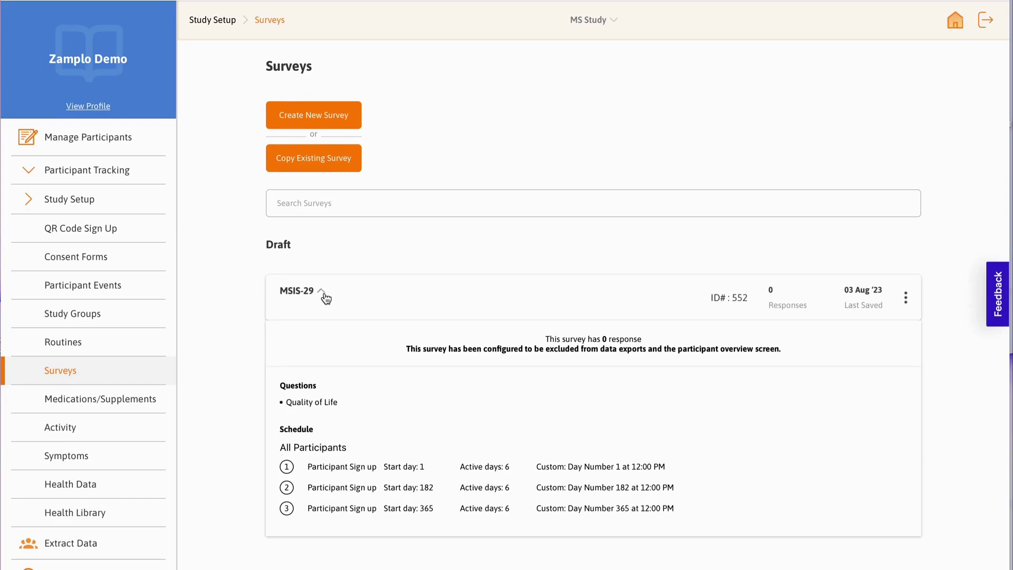
{"action": "left_click", "coordinate": [323, 293]}
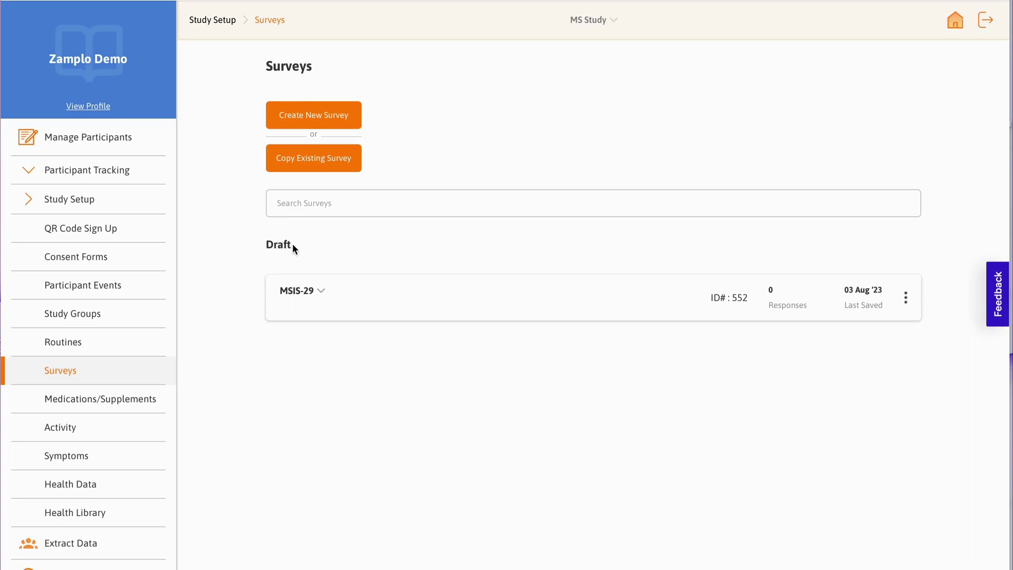
- Publish the MSIS-29 draft survey and dismiss the publishing progress window
{"action": "left_click", "coordinate": [905, 299]}
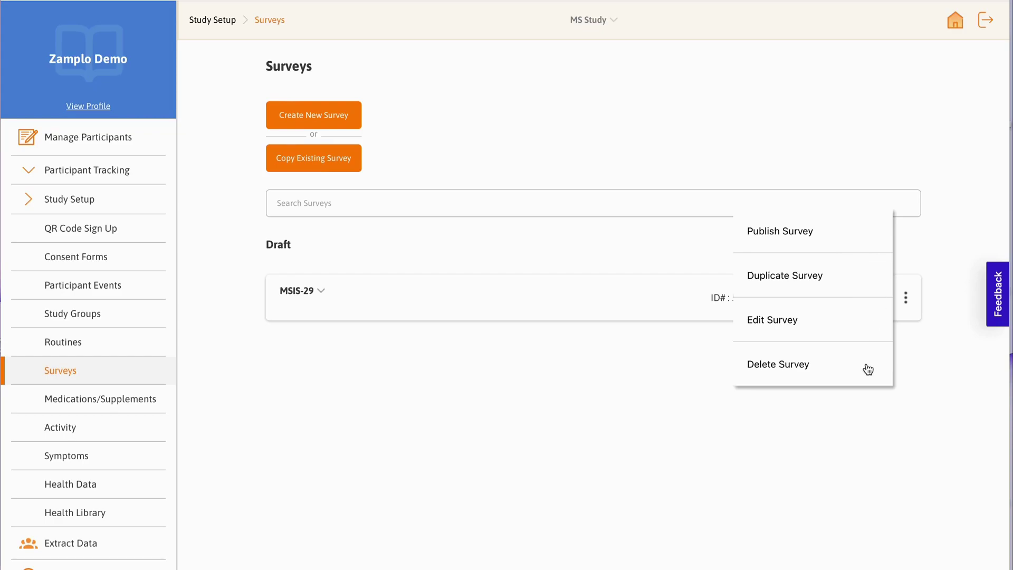
{"action": "left_click", "coordinate": [851, 237]}
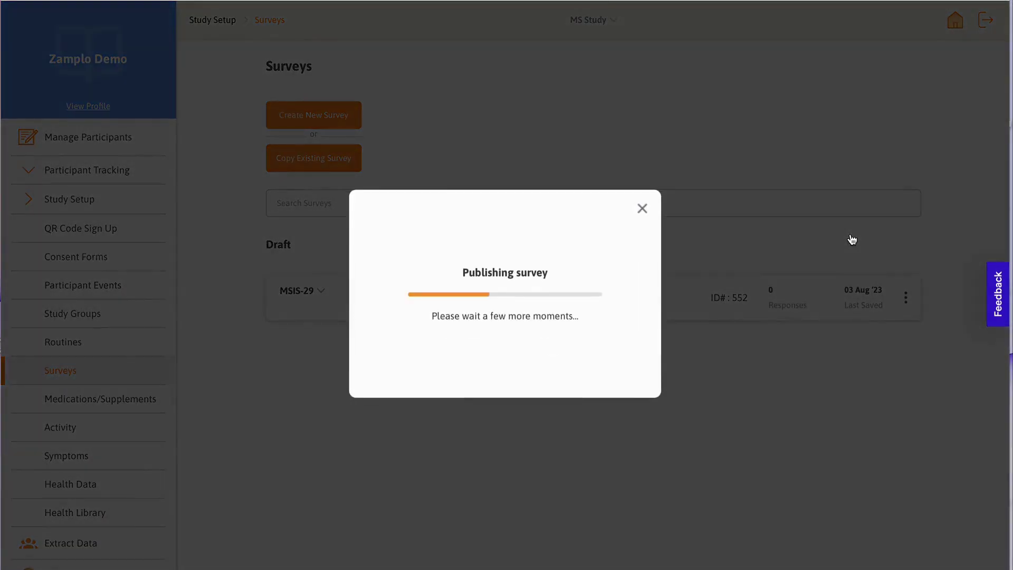
{"action": "left_click", "coordinate": [644, 210]}
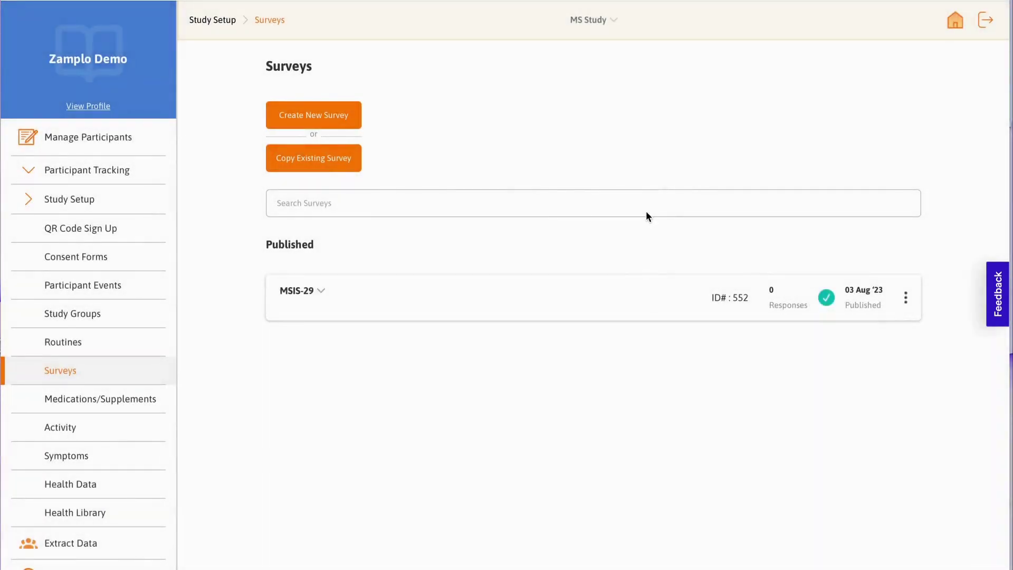